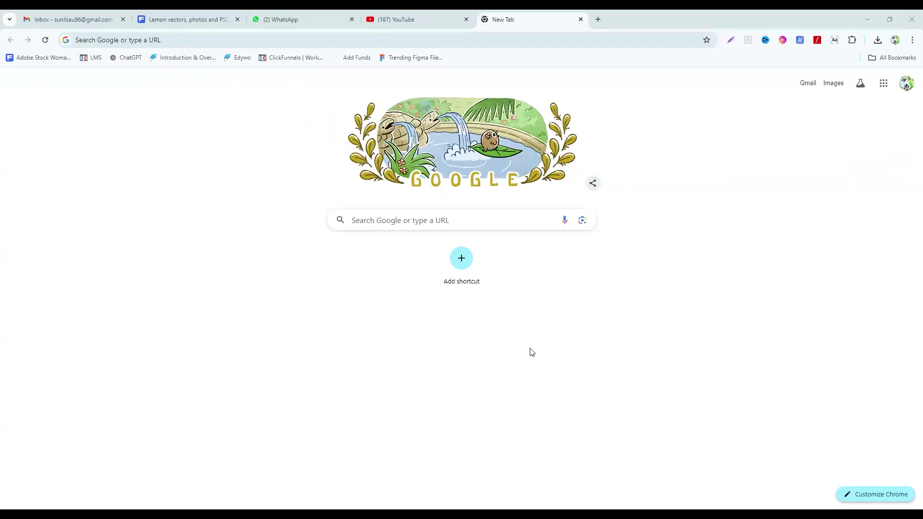
Search Google for 'adobe firefly' and open the Adobe Firefly product page.
{"action": "left_click", "coordinate": [164, 43]}
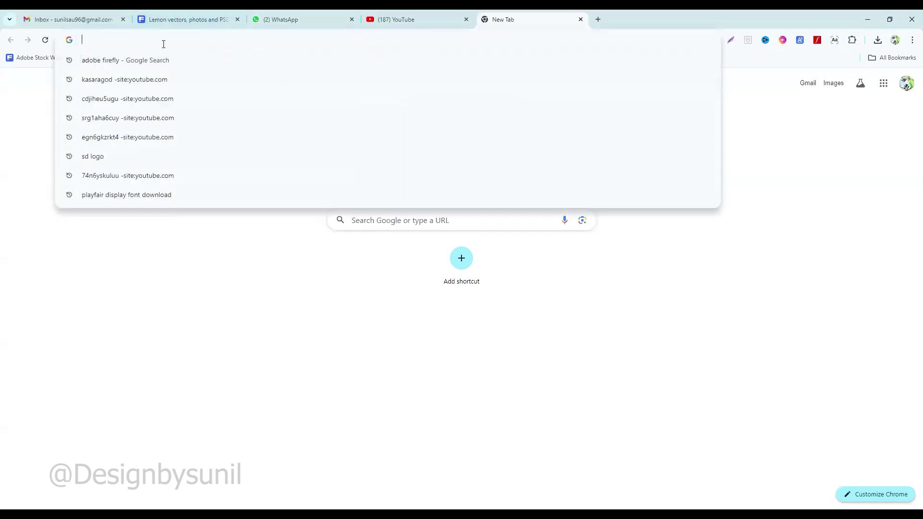
{"action": "type", "text": "adobe firefly"}
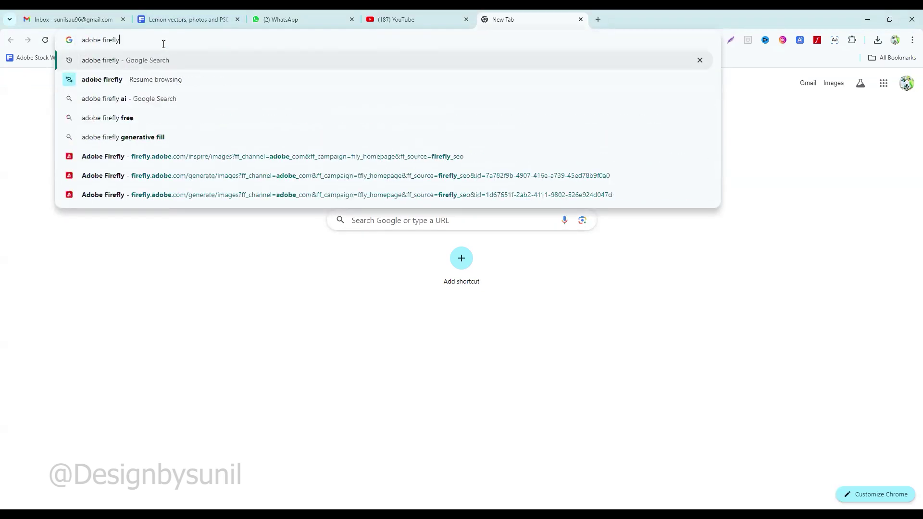
{"action": "key", "text": "Return"}
{"action": "left_click", "coordinate": [240, 160]}
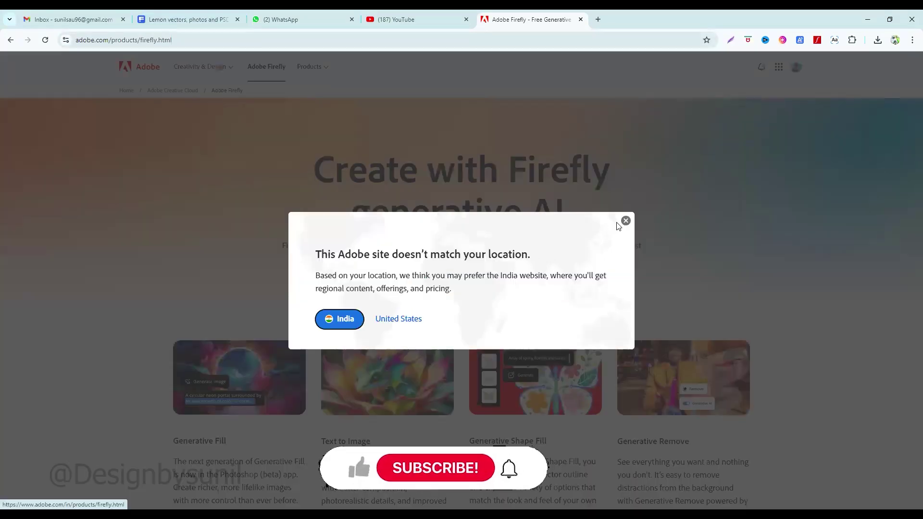
Dismiss the India-site prompt and launch Firefly's Text to Image tool.
{"action": "left_click", "coordinate": [624, 220]}
{"action": "scroll", "coordinate": [485, 262], "scroll_direction": "down", "scroll_amount": 5}
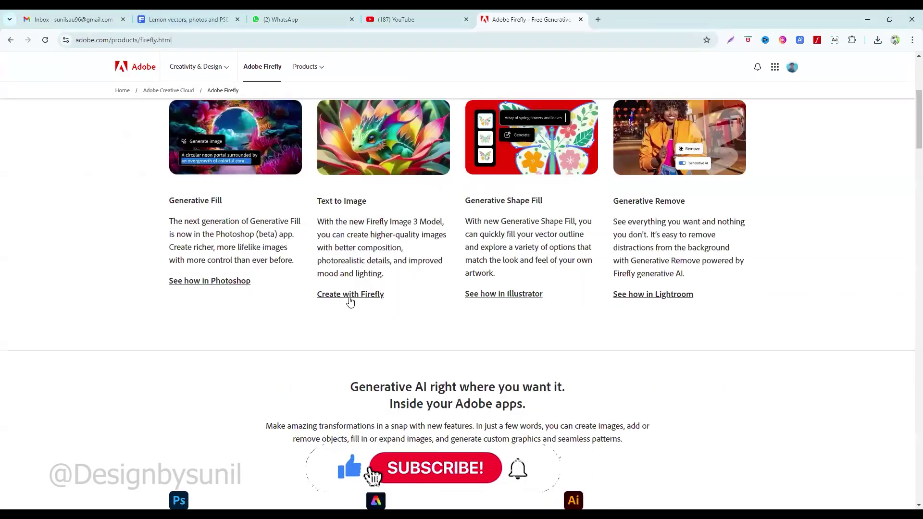
{"action": "left_click", "coordinate": [361, 300]}
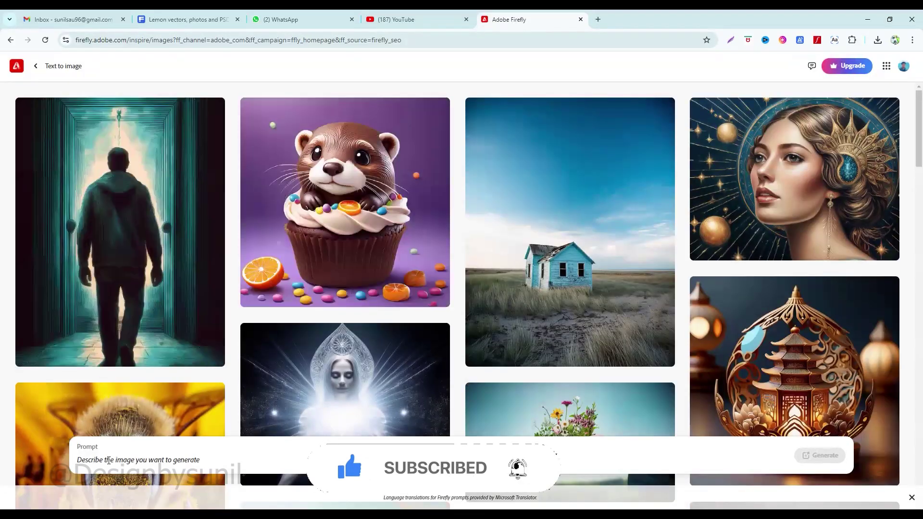
Generate four images from the prompt '3d text', dismissing the 'Prompt is too short' tip.
{"action": "type", "text": "3d text"}
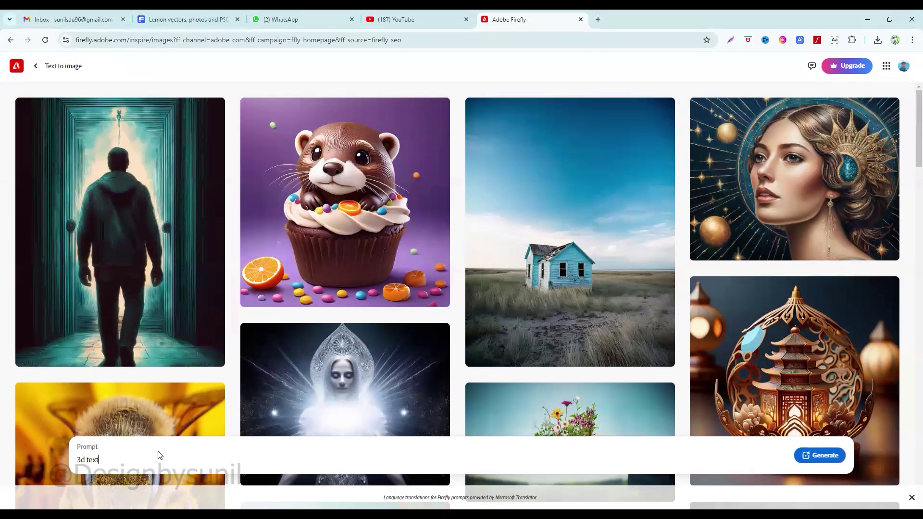
{"action": "left_click", "coordinate": [815, 454]}
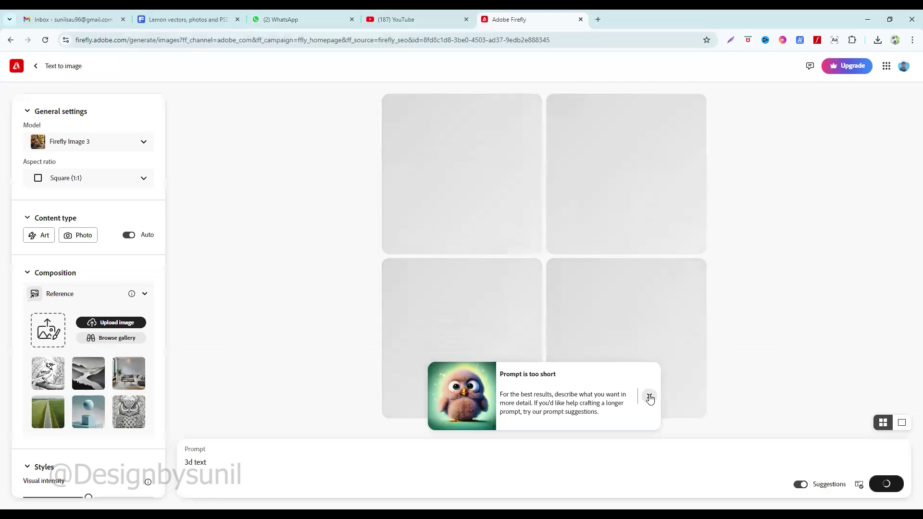
{"action": "left_click", "coordinate": [649, 395]}
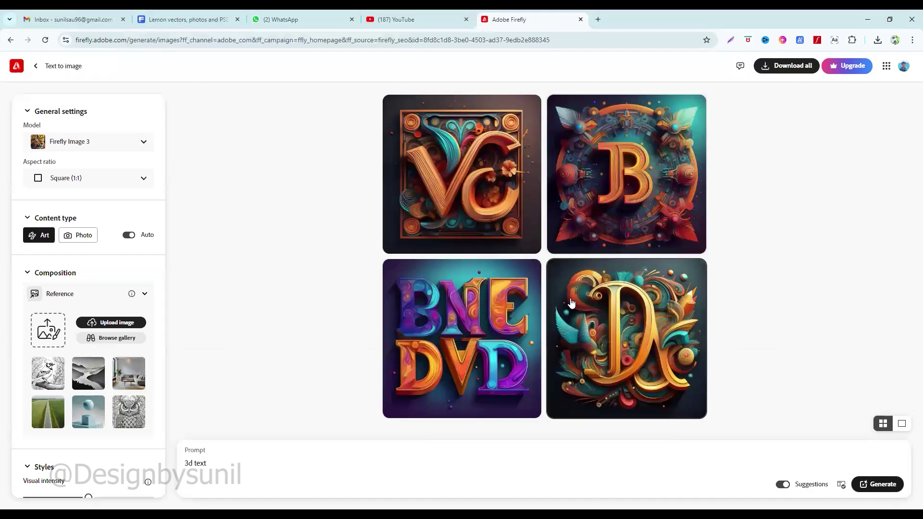
{"action": "mouse_move", "coordinate": [625, 174]}
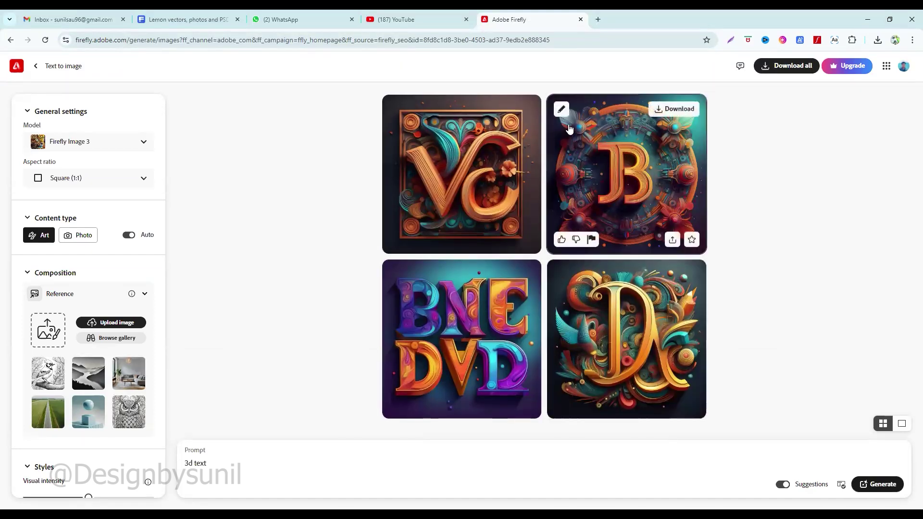
{"action": "left_click", "coordinate": [561, 110]}
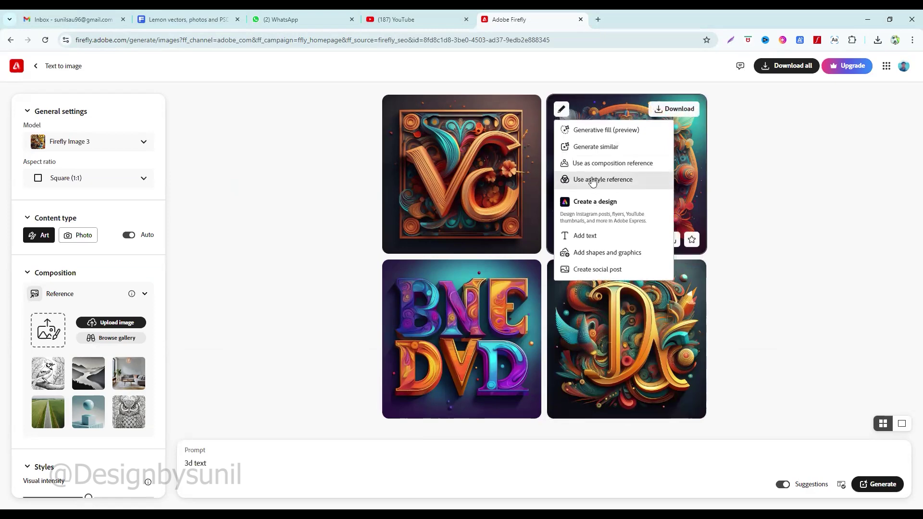
Use the B image as style reference, keeping Firefly Image 3 as the model.
{"action": "left_click", "coordinate": [592, 180]}
{"action": "left_click", "coordinate": [101, 141]}
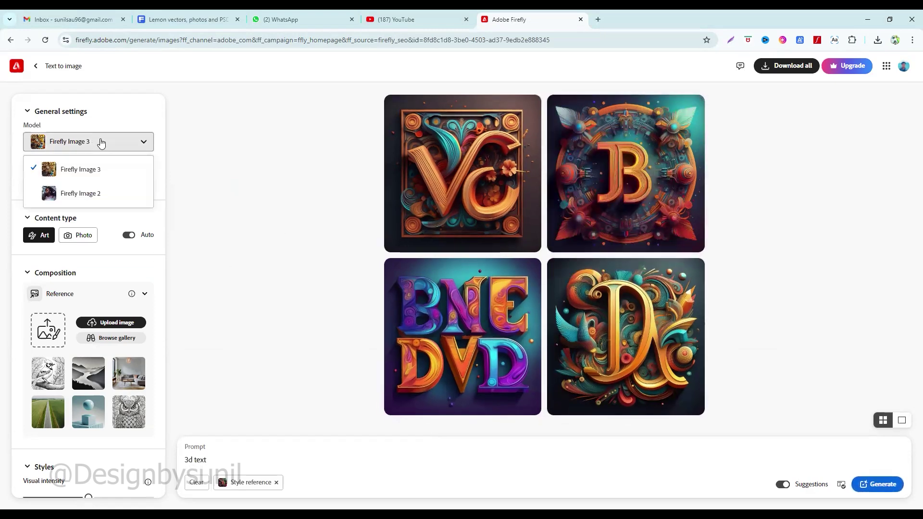
{"action": "left_click", "coordinate": [79, 169]}
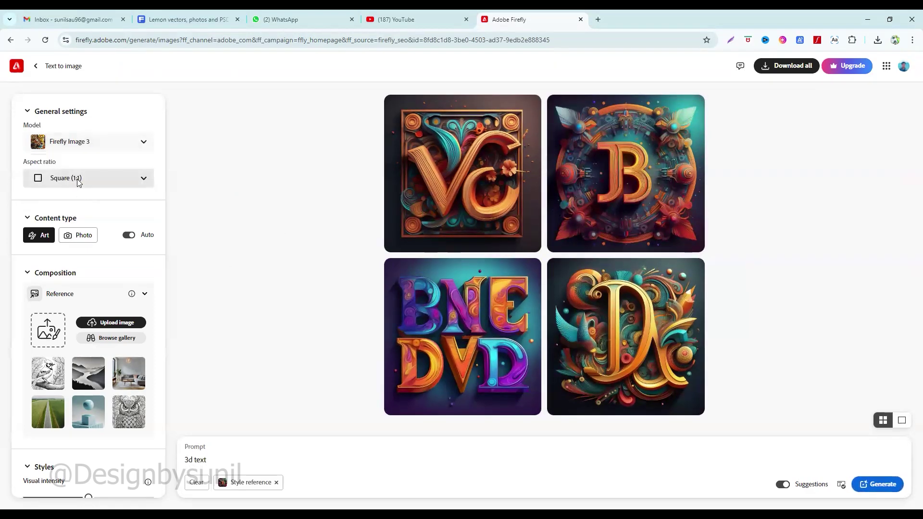
Set the aspect ratio to Widescreen (16:9) and the content type to Photo.
{"action": "left_click", "coordinate": [79, 177]}
{"action": "left_click", "coordinate": [77, 279]}
{"action": "left_click", "coordinate": [77, 236]}
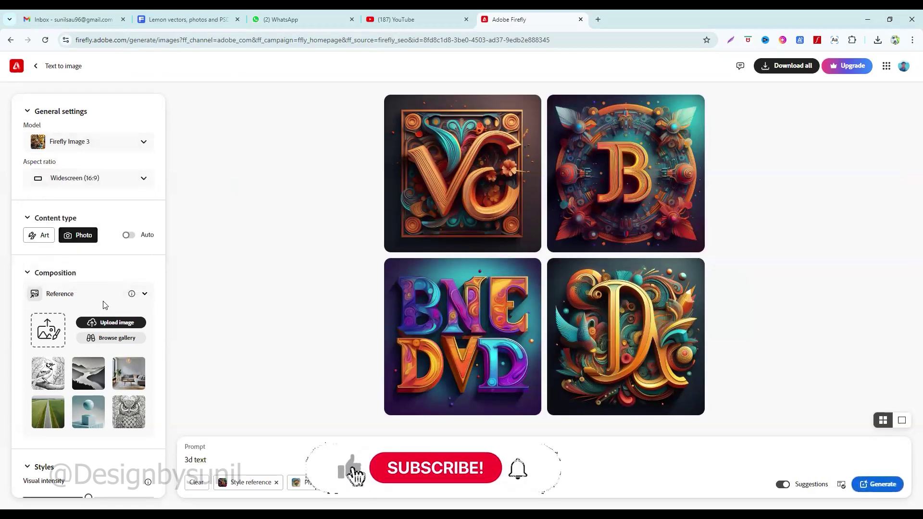
{"action": "scroll", "coordinate": [111, 317], "scroll_direction": "down", "scroll_amount": 2}
{"action": "scroll", "coordinate": [123, 331], "scroll_direction": "down", "scroll_amount": 2}
{"action": "scroll", "coordinate": [120, 327], "scroll_direction": "up", "scroll_amount": 1}
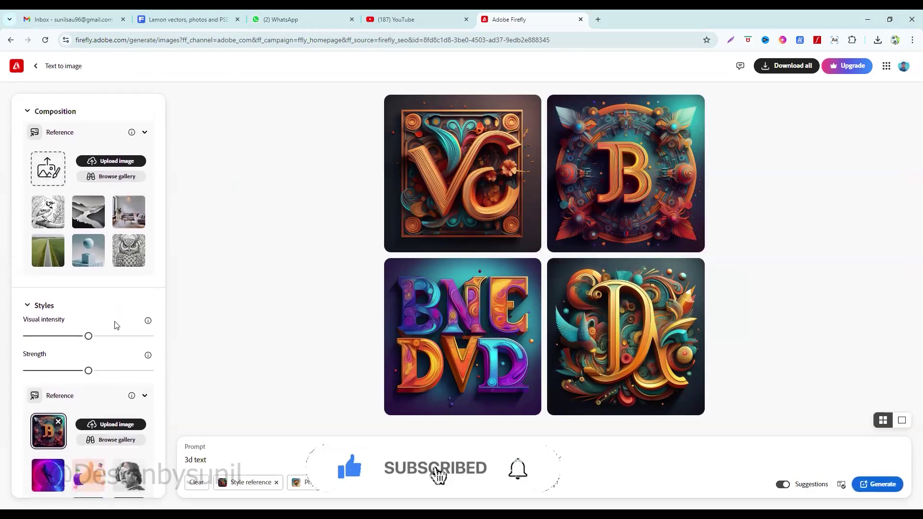
{"action": "scroll", "coordinate": [115, 322], "scroll_direction": "up", "scroll_amount": 3}
{"action": "left_click", "coordinate": [116, 322]}
Upload the desktop logo image as the composition reference with strength at maximum.
{"action": "left_click", "coordinate": [271, 142]}
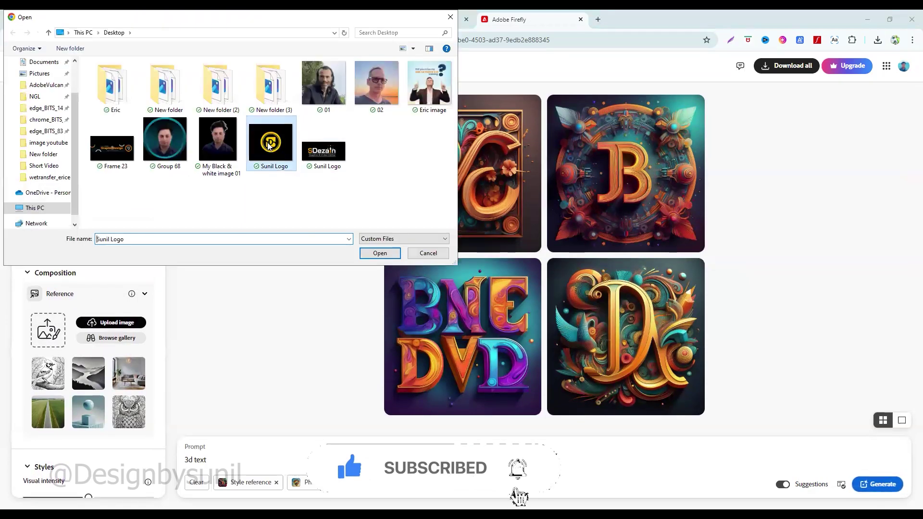
{"action": "left_click", "coordinate": [380, 253]}
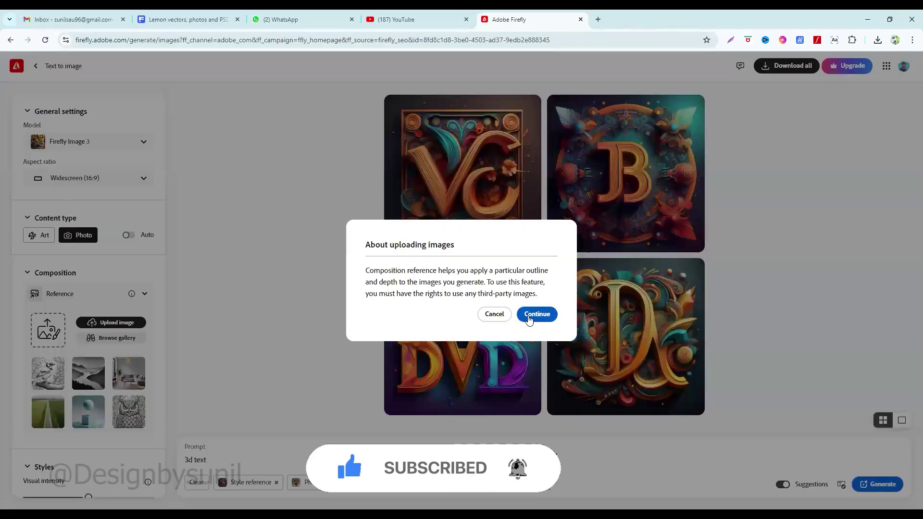
{"action": "left_click", "coordinate": [529, 320]}
{"action": "left_click_drag", "start_coordinate": [86, 377], "coordinate": [139, 378]}
{"action": "scroll", "coordinate": [120, 375], "scroll_direction": "down", "scroll_amount": 2}
{"action": "scroll", "coordinate": [116, 371], "scroll_direction": "down", "scroll_amount": 2}
{"action": "scroll", "coordinate": [115, 370], "scroll_direction": "down", "scroll_amount": 3}
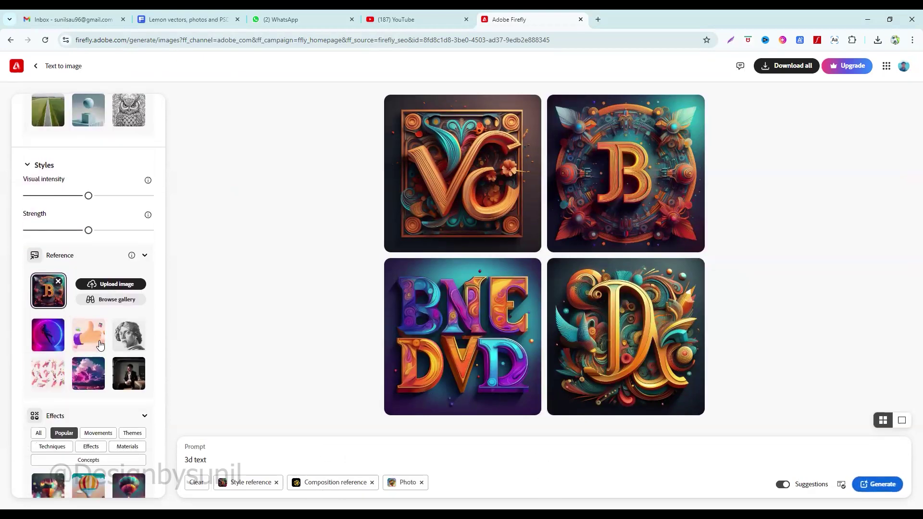
Apply the Hyper realistic effect and generate four widescreen copper-ring SD logo images.
{"action": "scroll", "coordinate": [116, 354], "scroll_direction": "down", "scroll_amount": 2}
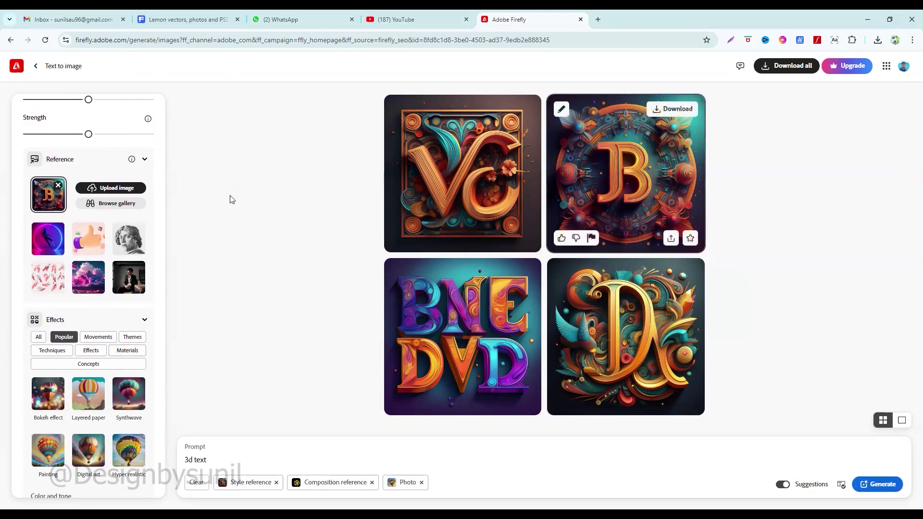
{"action": "scroll", "coordinate": [121, 405], "scroll_direction": "down", "scroll_amount": 1}
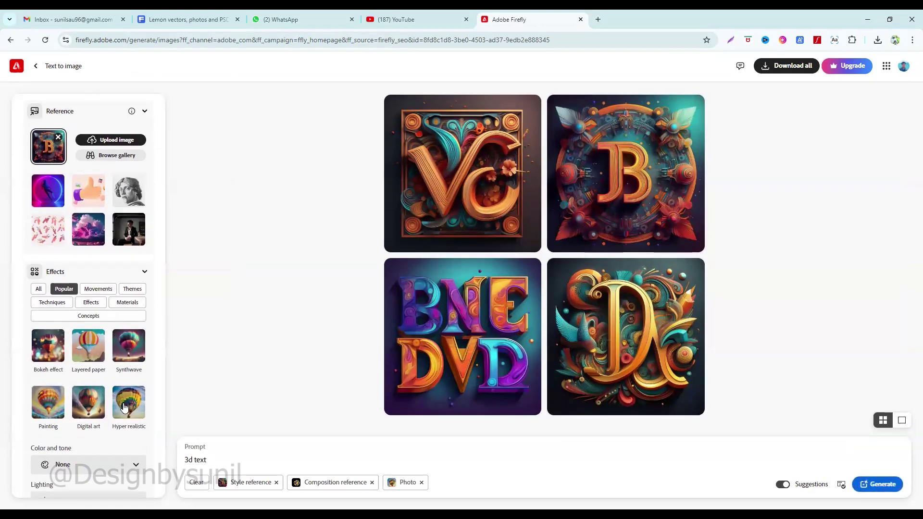
{"action": "left_click", "coordinate": [128, 407]}
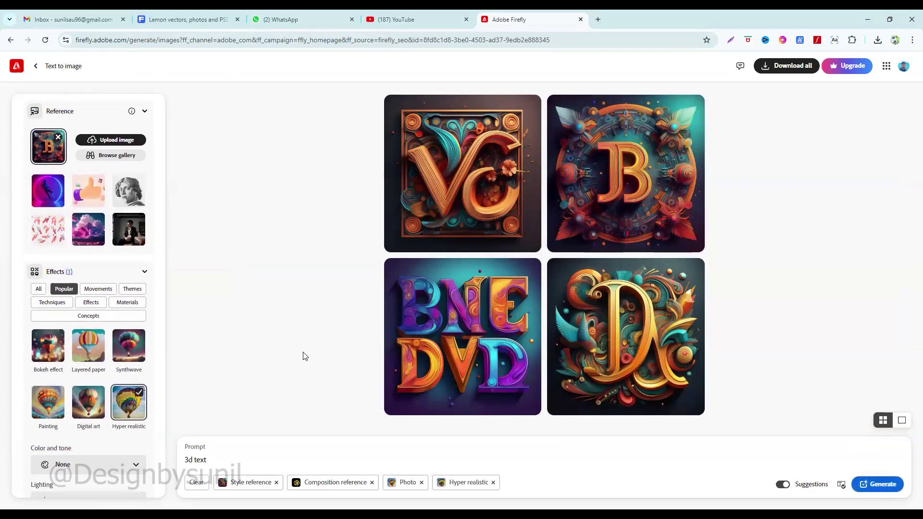
{"action": "left_click", "coordinate": [874, 486]}
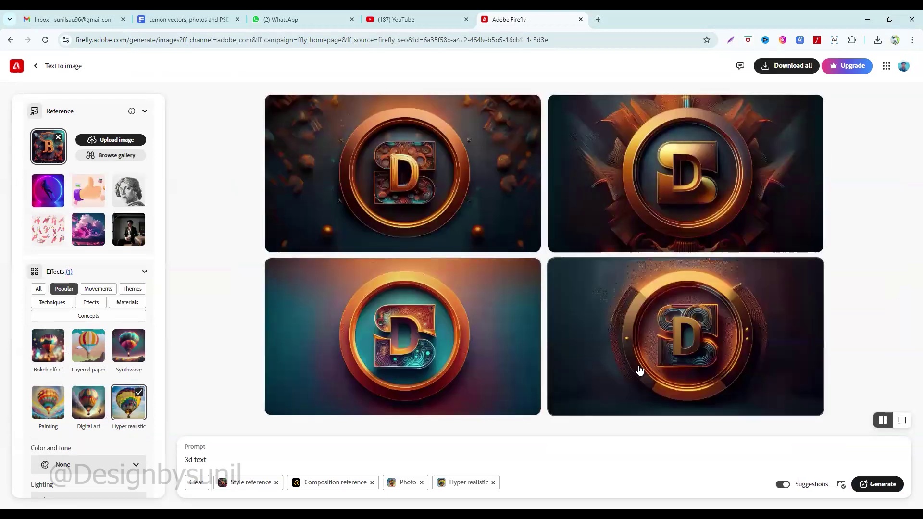
{"action": "left_click", "coordinate": [491, 236]}
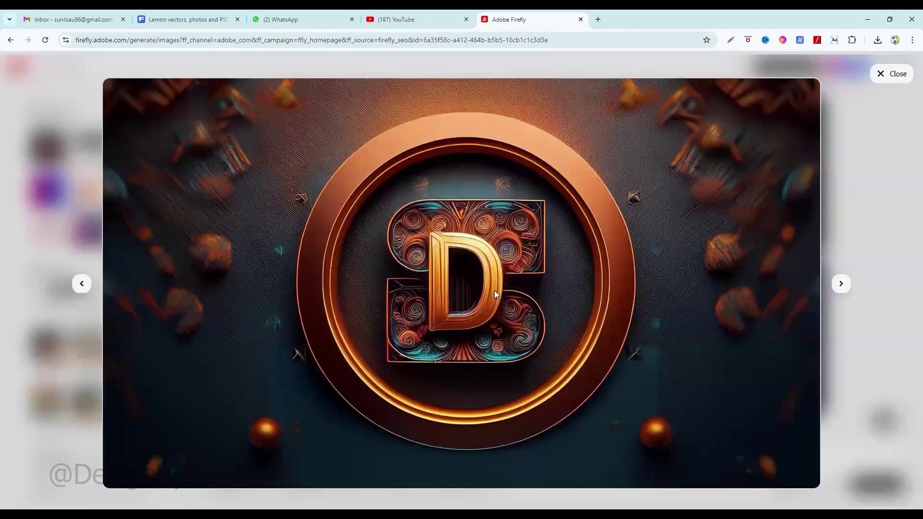
{"action": "mouse_move", "coordinate": [721, 180]}
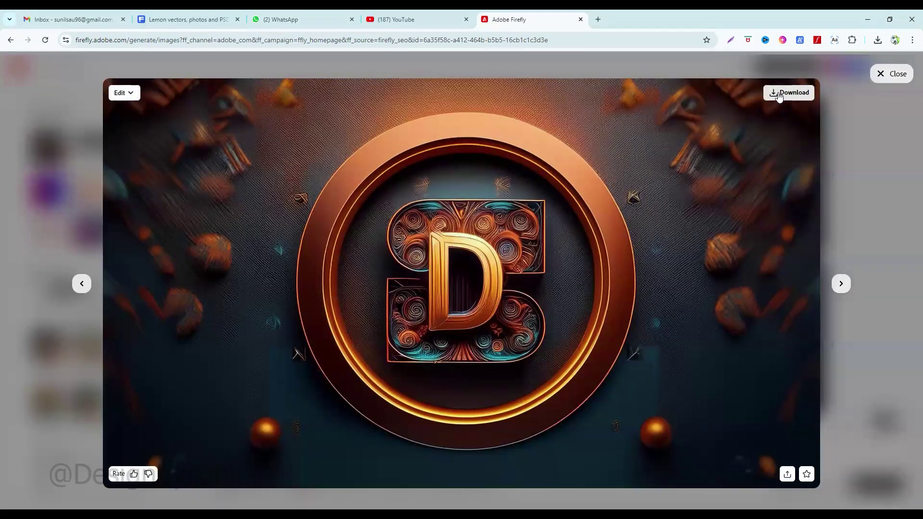
Download the orange-and-teal ring logo images as JPGs and return to the results grid.
{"action": "left_click", "coordinate": [780, 94]}
{"action": "left_click", "coordinate": [615, 361]}
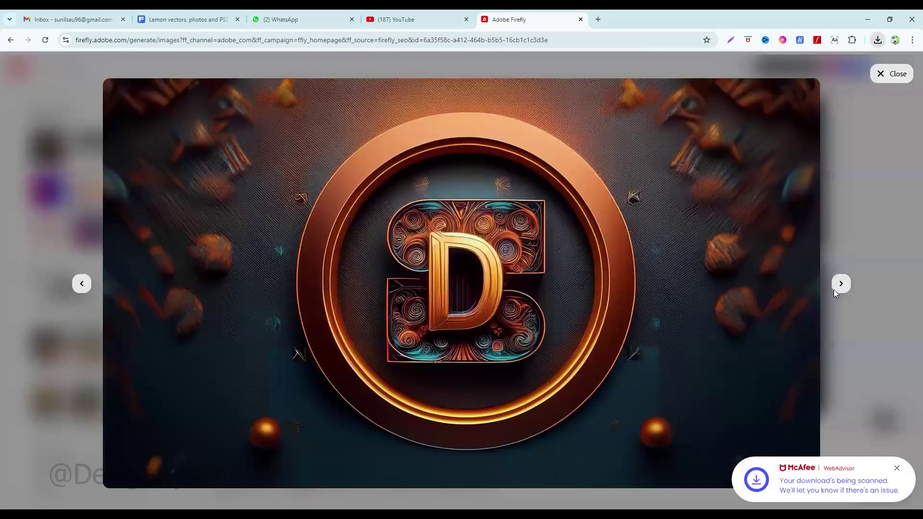
{"action": "left_click", "coordinate": [841, 284]}
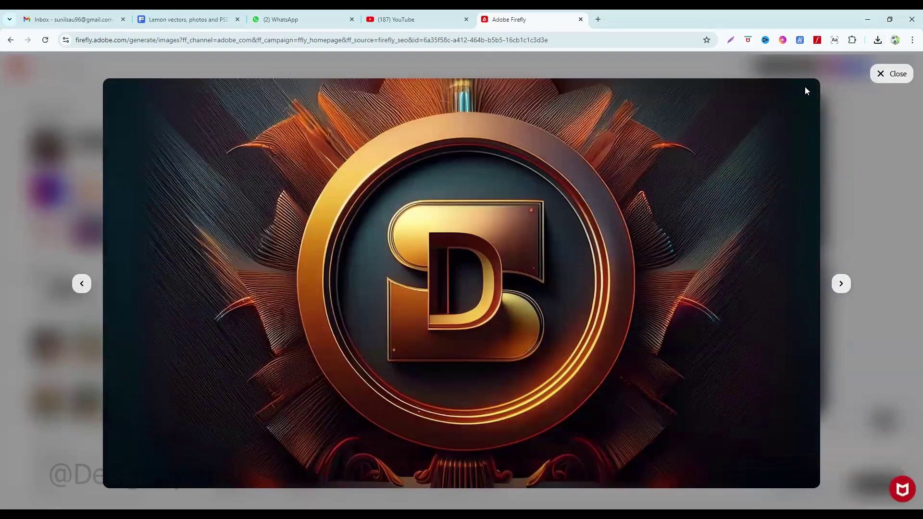
{"action": "left_click", "coordinate": [788, 93]}
{"action": "left_click", "coordinate": [841, 284]}
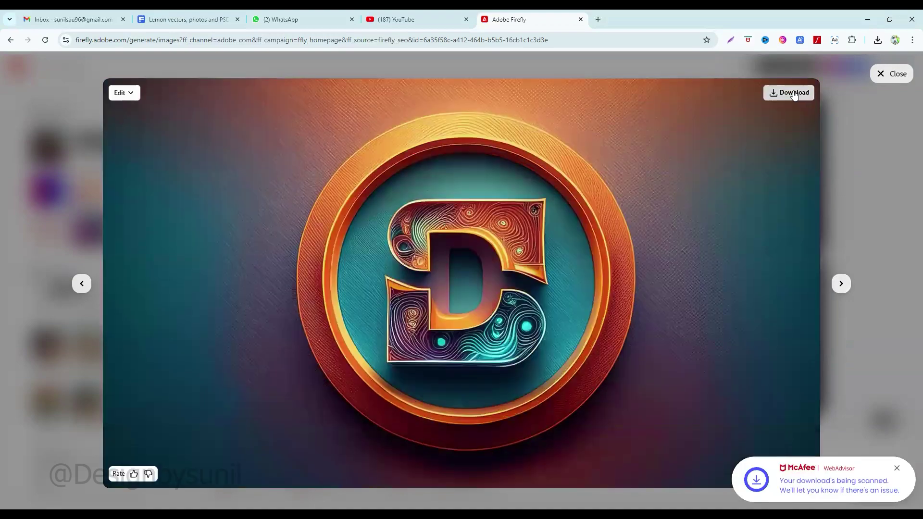
{"action": "left_click", "coordinate": [794, 94]}
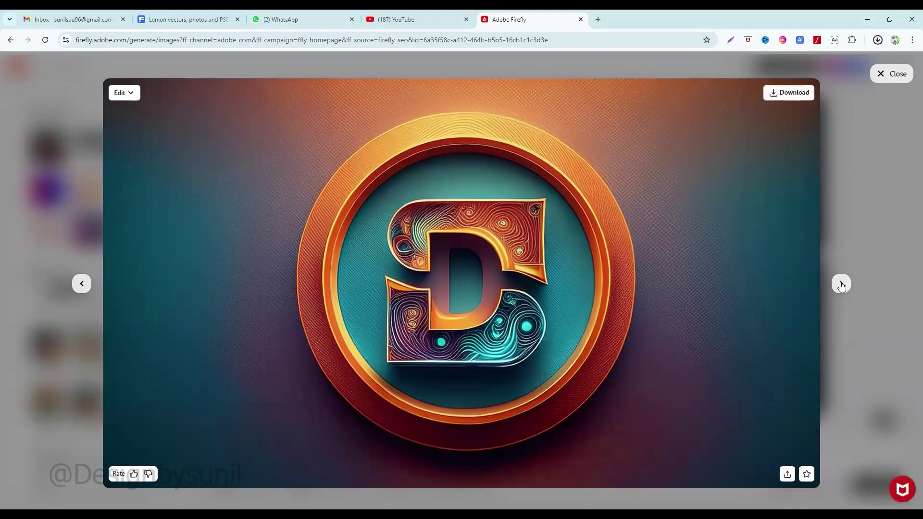
{"action": "left_click", "coordinate": [840, 284]}
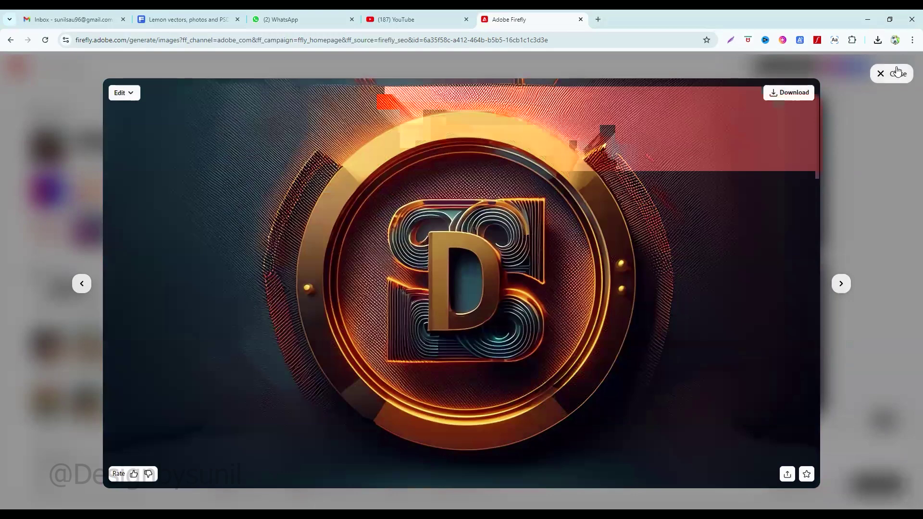
{"action": "key", "text": "Escape"}
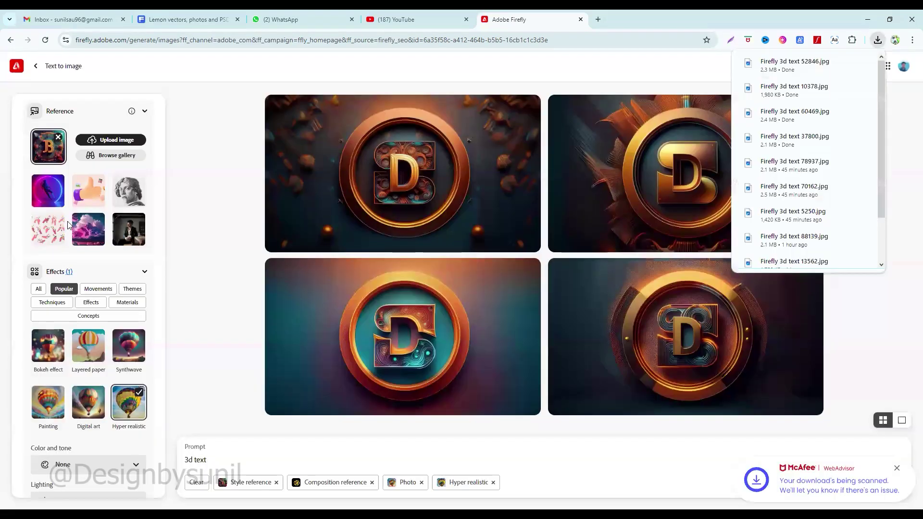
Switch the style reference to the purple image and generate four neon-ring D logos.
{"action": "left_click", "coordinate": [52, 192]}
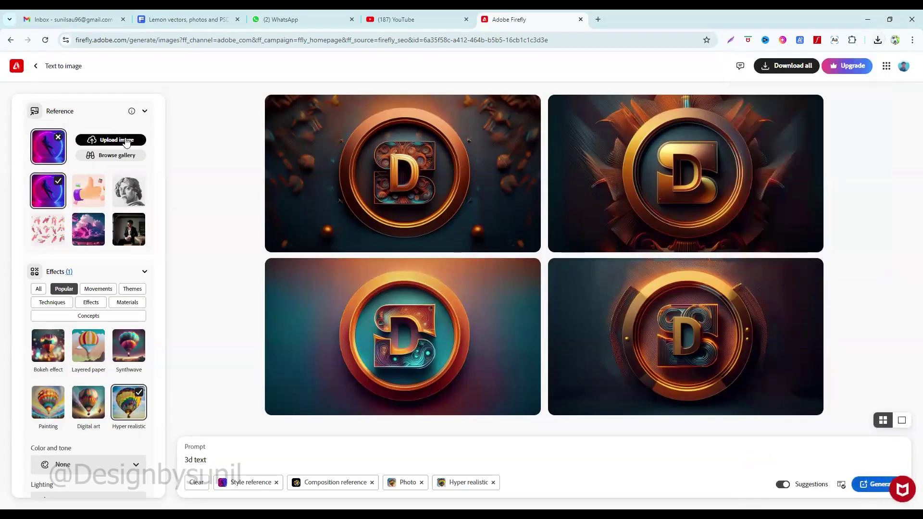
{"action": "left_click", "coordinate": [866, 485]}
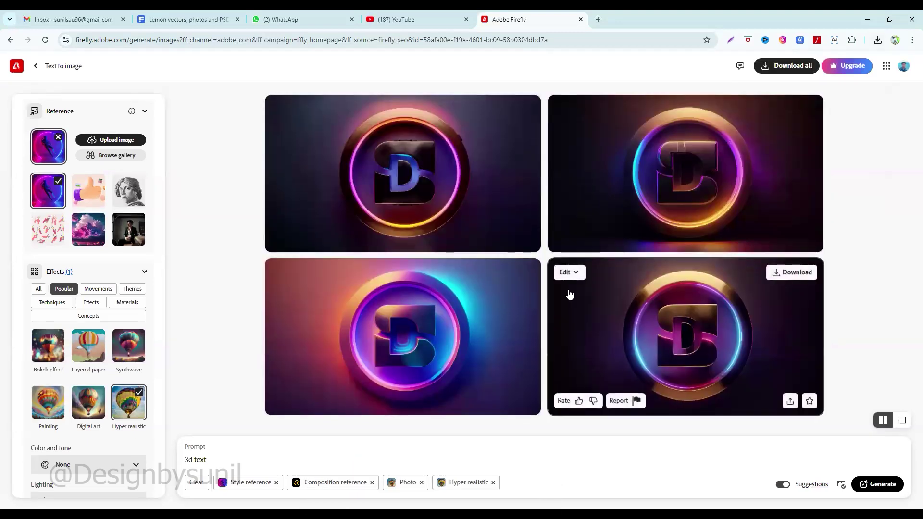
{"action": "left_click", "coordinate": [479, 246]}
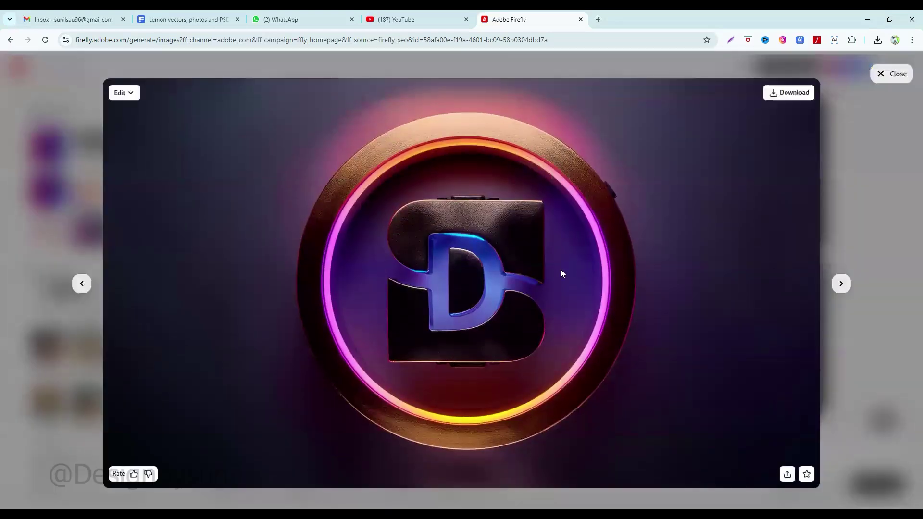
Download the four neon-ring logo images as JPGs and close the full-size view.
{"action": "left_click", "coordinate": [772, 94]}
{"action": "left_click", "coordinate": [841, 283]}
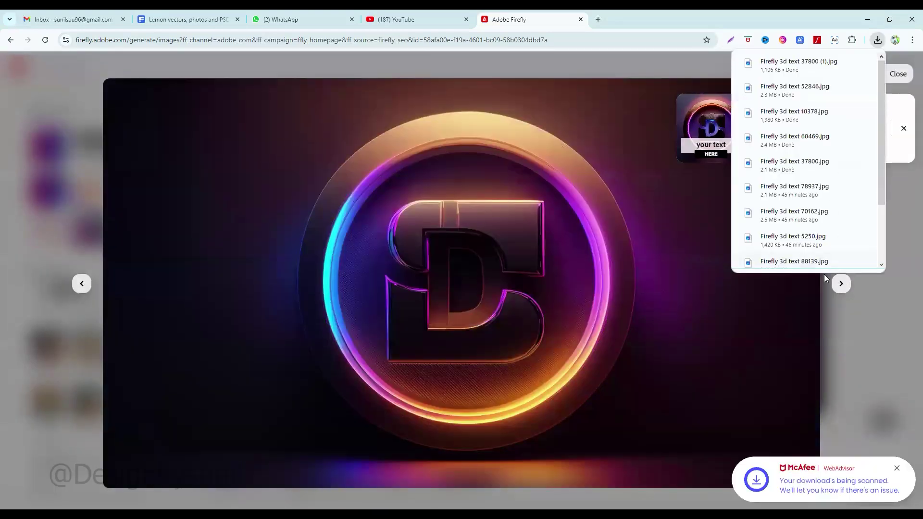
{"action": "left_click", "coordinate": [903, 128]}
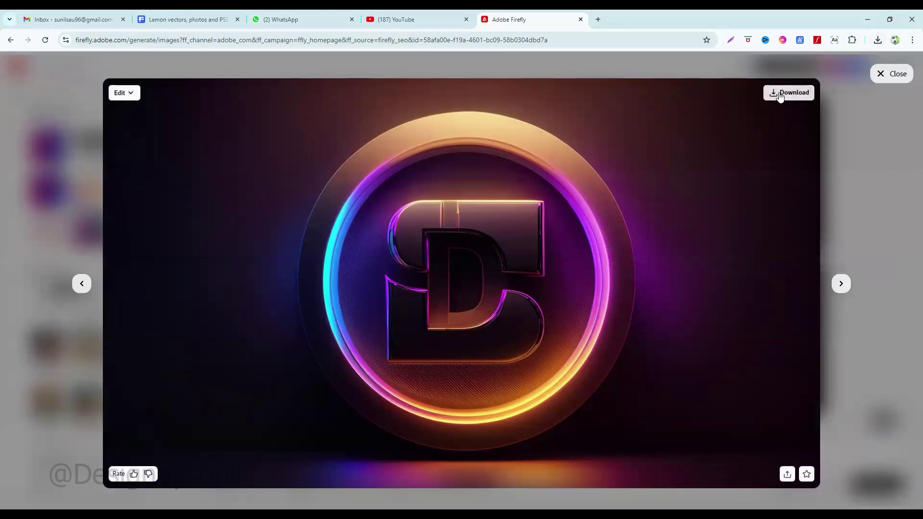
{"action": "left_click", "coordinate": [841, 283]}
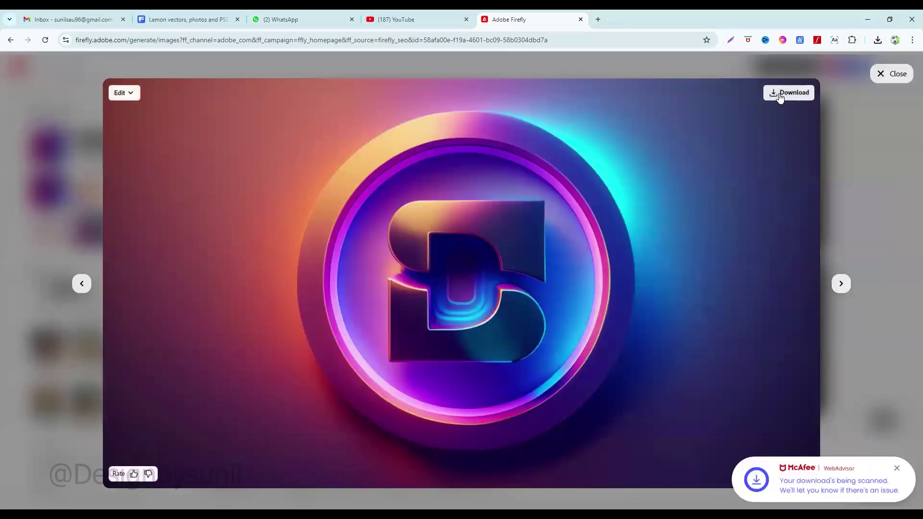
{"action": "left_click", "coordinate": [841, 284]}
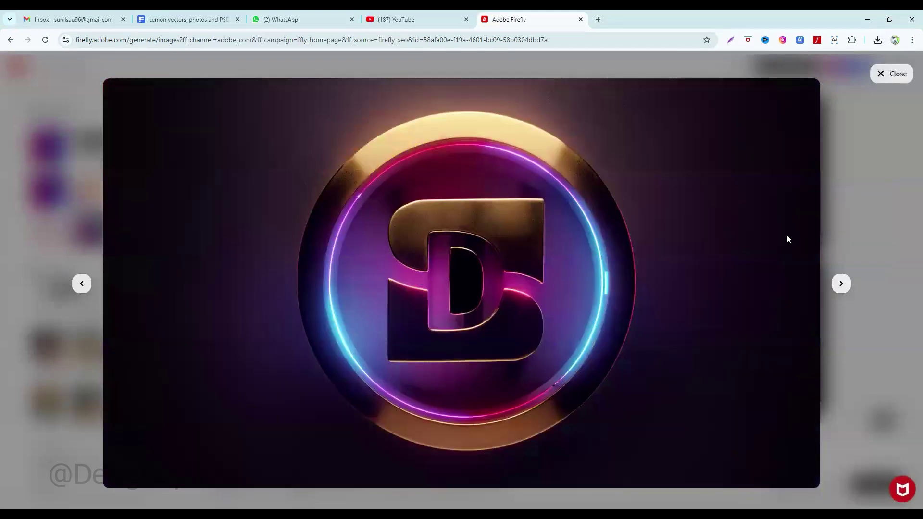
{"action": "left_click", "coordinate": [880, 76]}
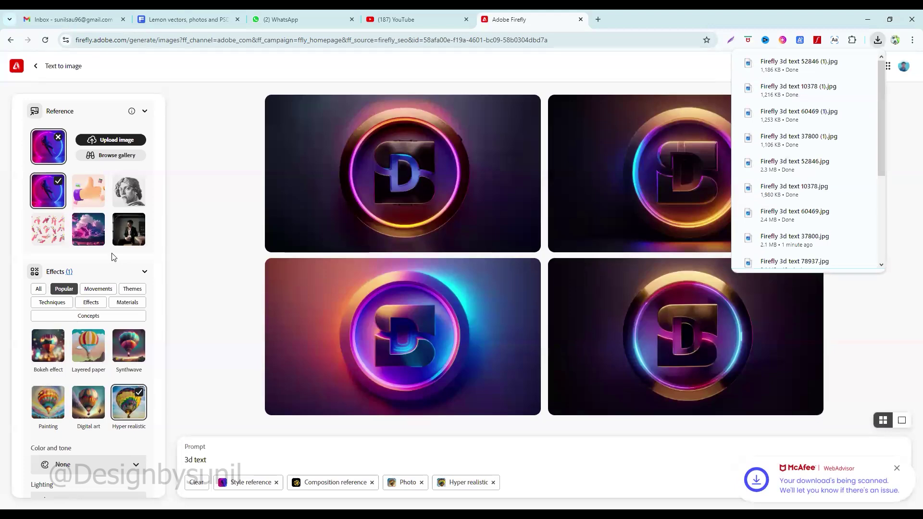
{"action": "left_click", "coordinate": [92, 242]}
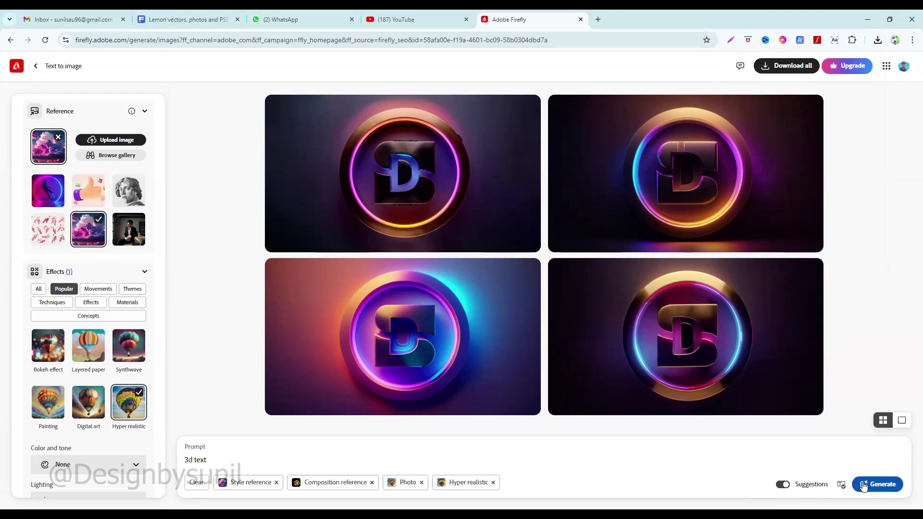
Generate new D logos using the pink cloud image as the style reference.
{"action": "left_click", "coordinate": [863, 486]}
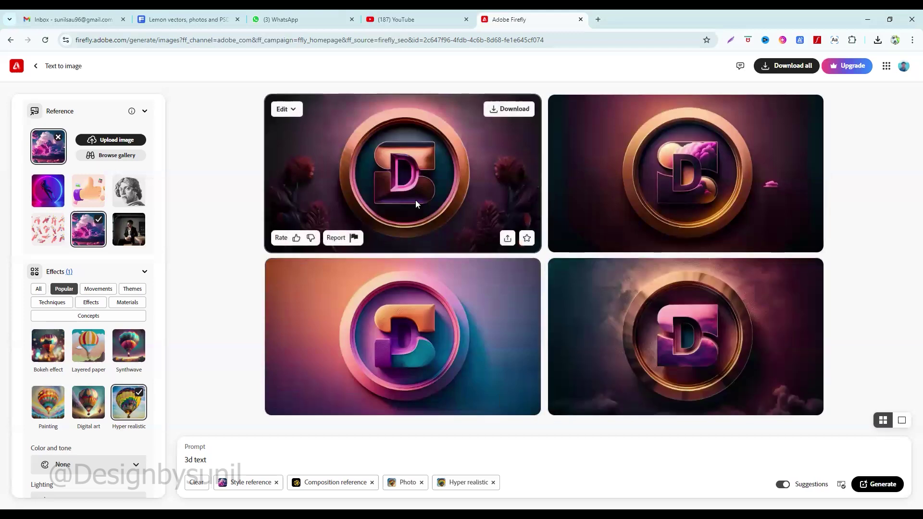
View all four pink cloud-styled D logos full size, then return to the results grid.
{"action": "left_click", "coordinate": [412, 189]}
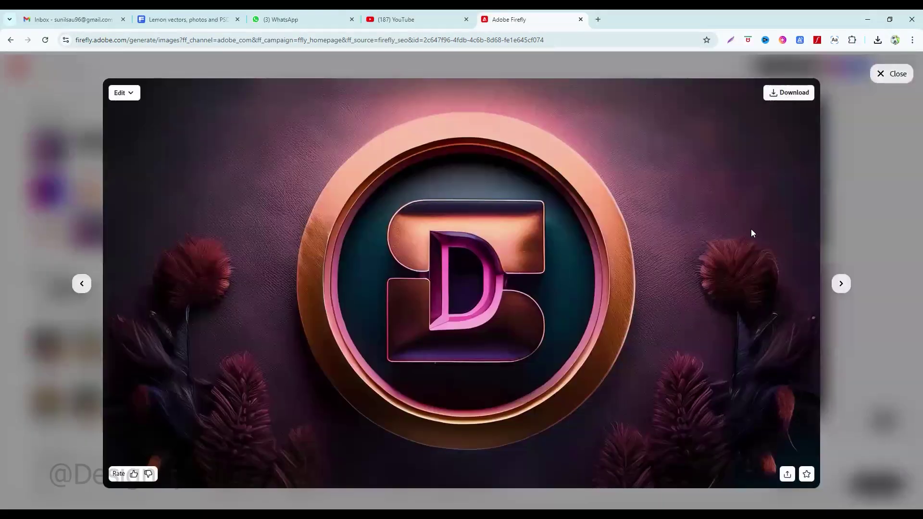
{"action": "left_click", "coordinate": [840, 284]}
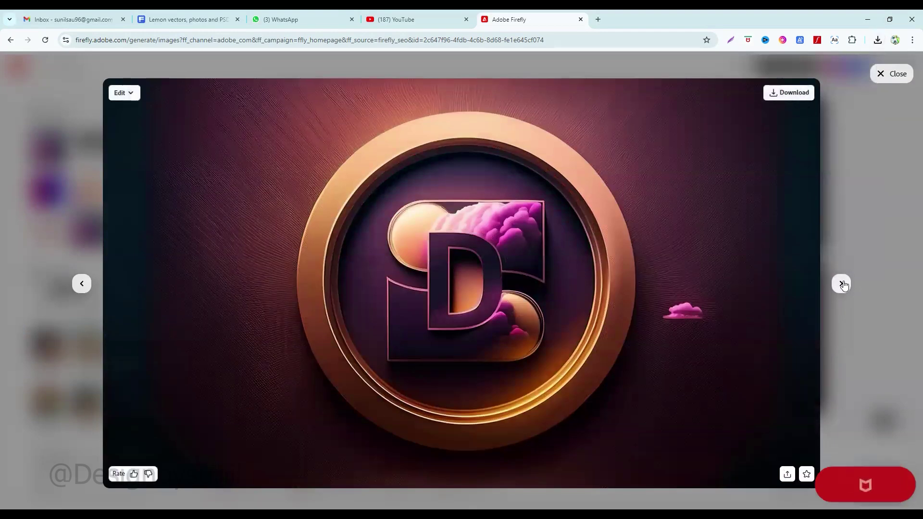
{"action": "left_click", "coordinate": [841, 283]}
{"action": "left_click", "coordinate": [841, 283]}
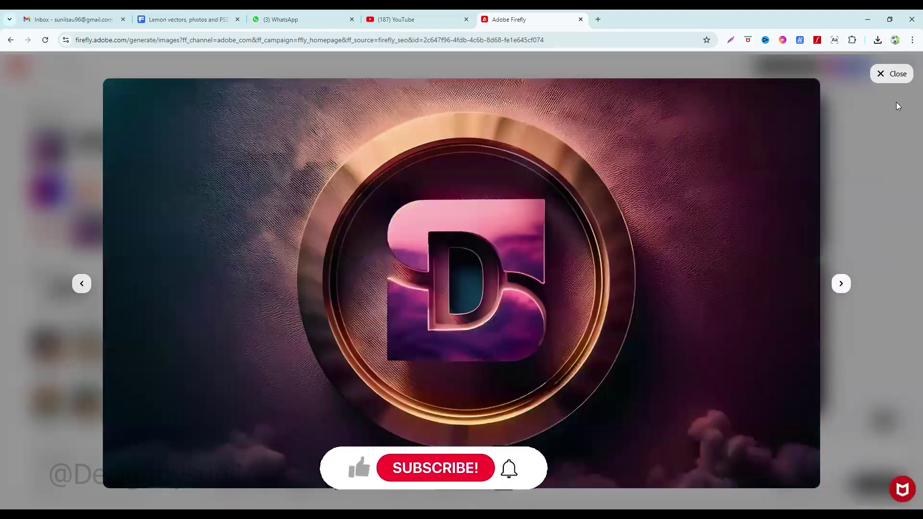
{"action": "left_click", "coordinate": [889, 74]}
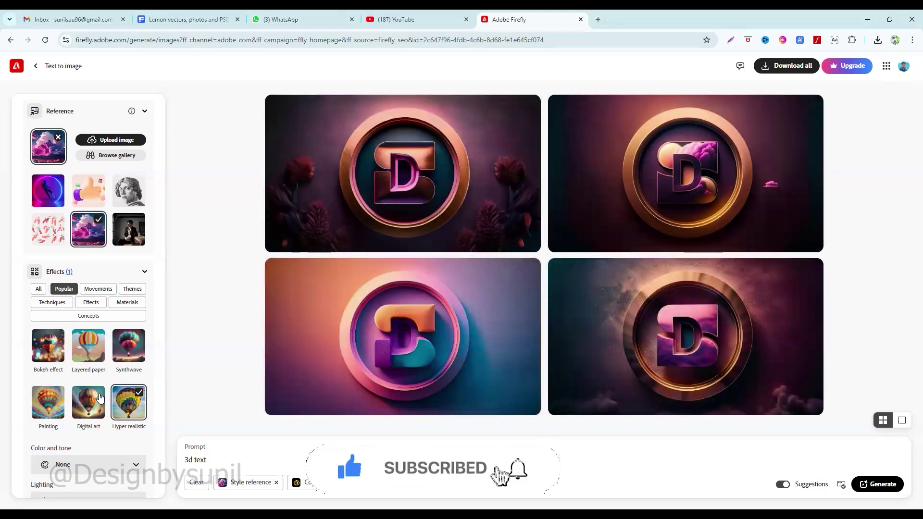
Add Painting, Digital art, Synthwave, Layered paper and Bokeh effects, then generate new D logos.
{"action": "scroll", "coordinate": [102, 387], "scroll_direction": "down", "scroll_amount": 2}
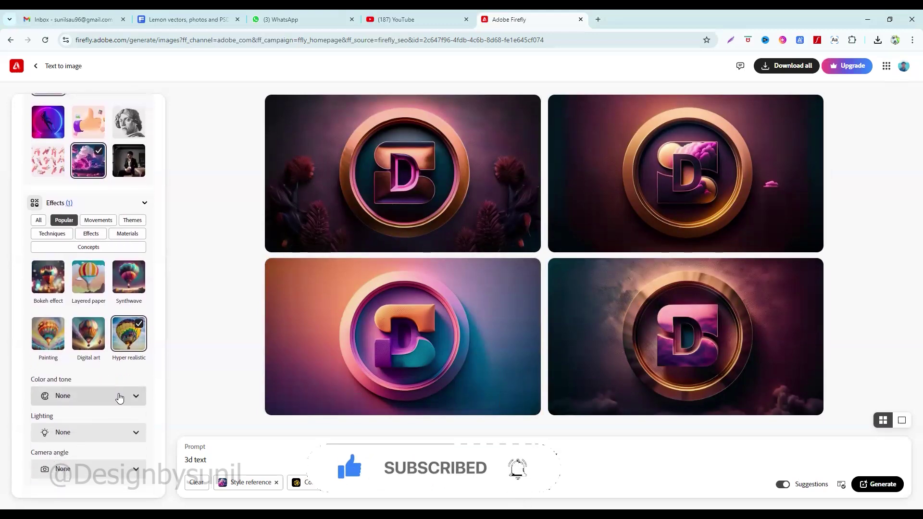
{"action": "scroll", "coordinate": [120, 390], "scroll_direction": "up", "scroll_amount": 1}
{"action": "left_click", "coordinate": [53, 392]}
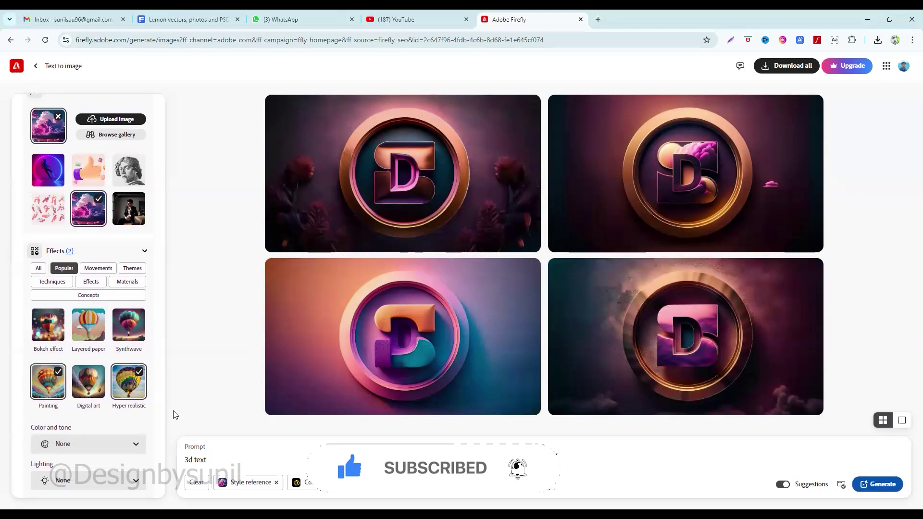
{"action": "left_click", "coordinate": [88, 381]}
{"action": "left_click", "coordinate": [129, 324]}
{"action": "left_click", "coordinate": [89, 324]}
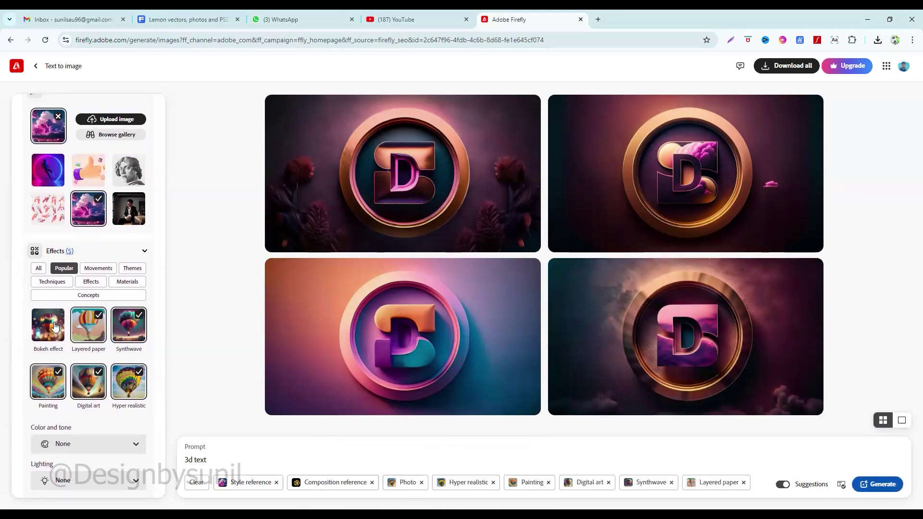
{"action": "left_click", "coordinate": [48, 324]}
{"action": "left_click", "coordinate": [874, 485]}
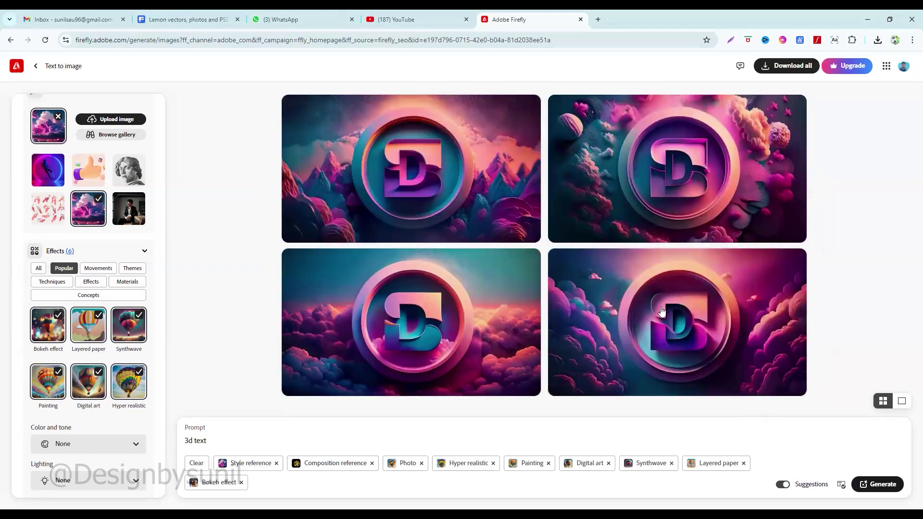
{"action": "left_click", "coordinate": [477, 198]}
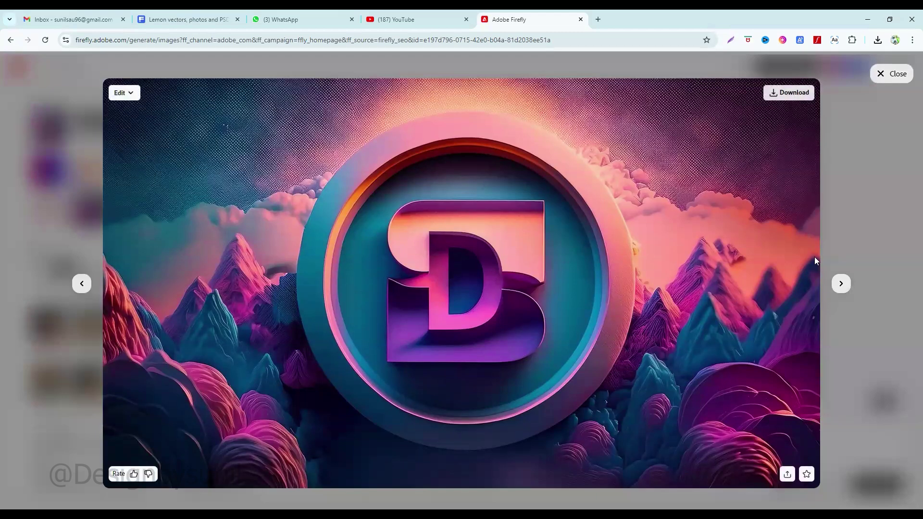
Download the first cloud-landscape D logo as a JPG, browse the other three, and close the viewer.
{"action": "left_click", "coordinate": [790, 94]}
{"action": "left_click", "coordinate": [842, 286]}
{"action": "left_click", "coordinate": [878, 40]}
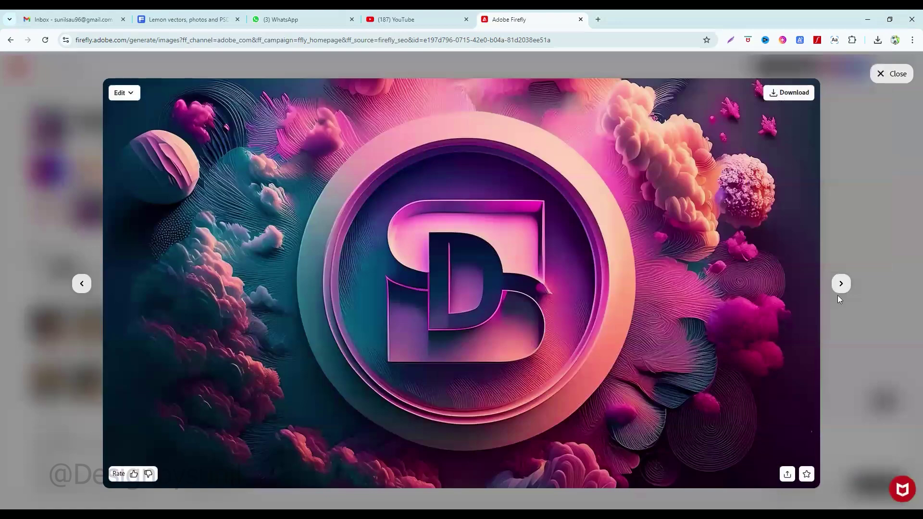
{"action": "left_click", "coordinate": [841, 285]}
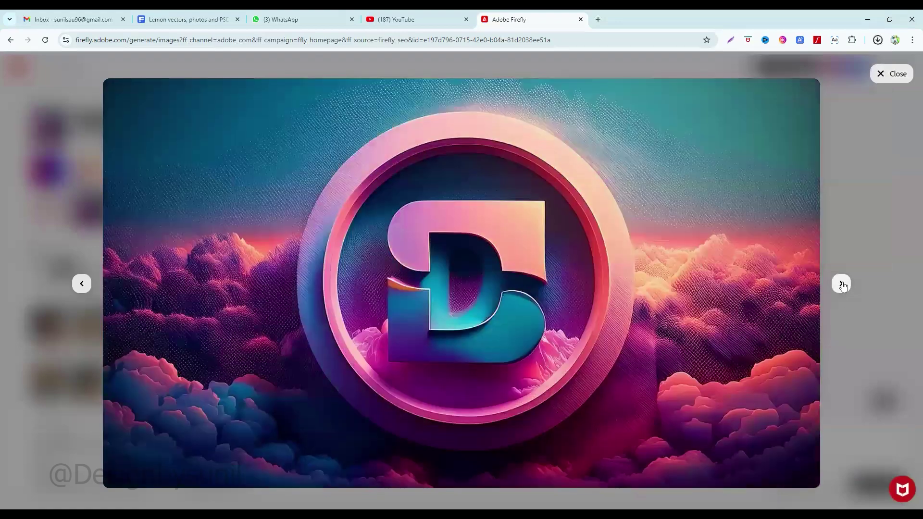
{"action": "left_click", "coordinate": [841, 285]}
{"action": "left_click", "coordinate": [879, 74]}
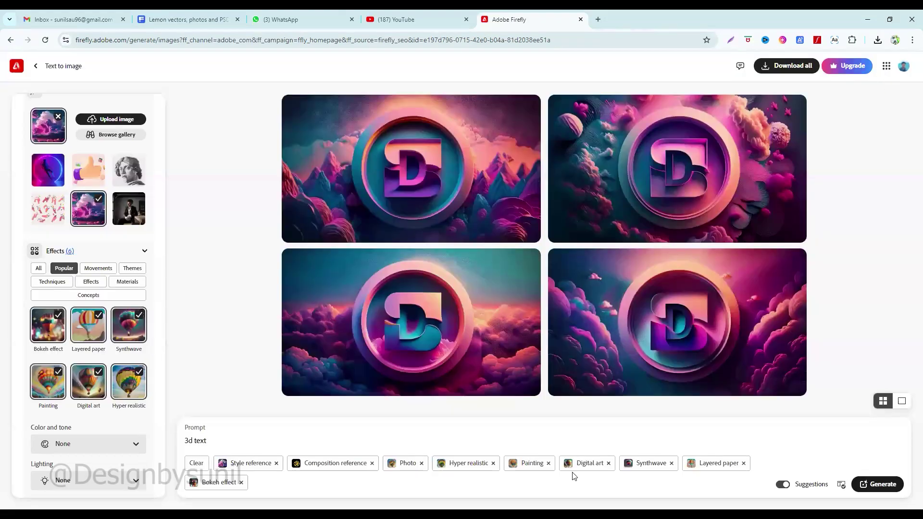